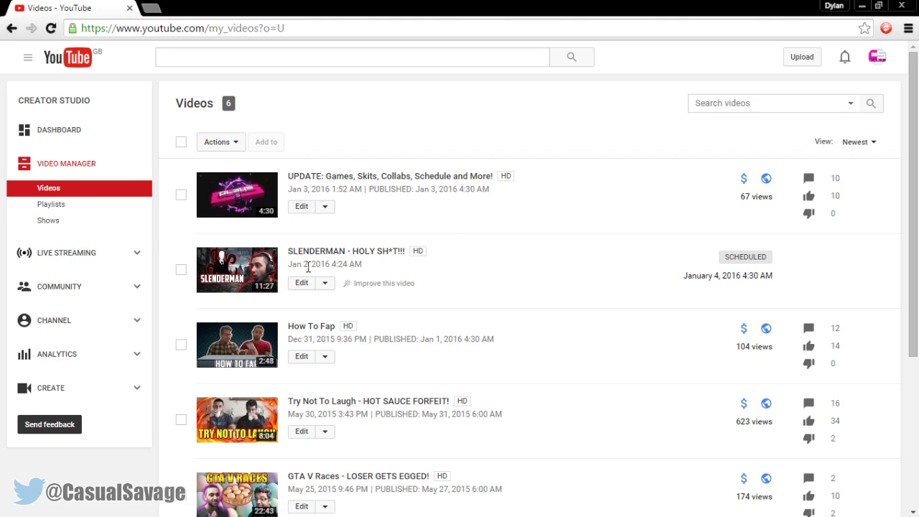
- Examine the upload date and scheduled publish date of the SLENDERMAN video in the video list
left_click_drag(289, 265, 311, 267)
left_click_drag(673, 283, 773, 274)
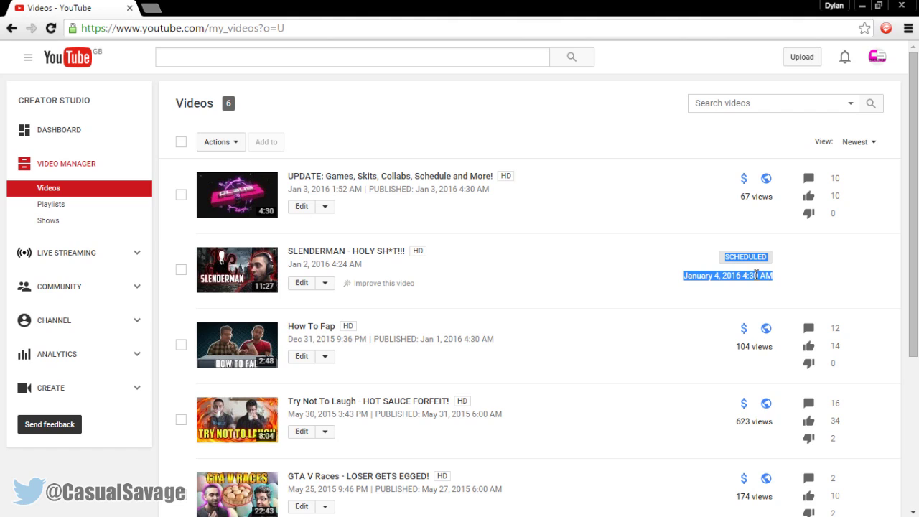
left_click(748, 277)
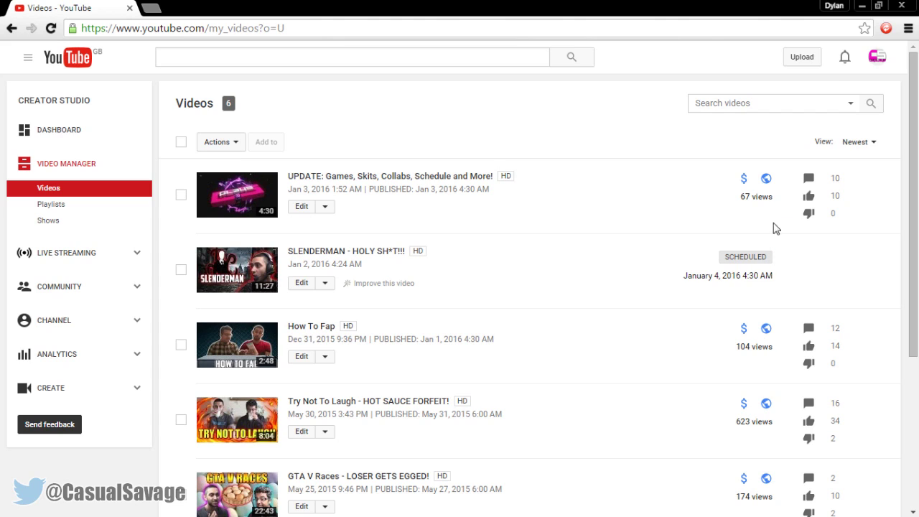
left_click(797, 57)
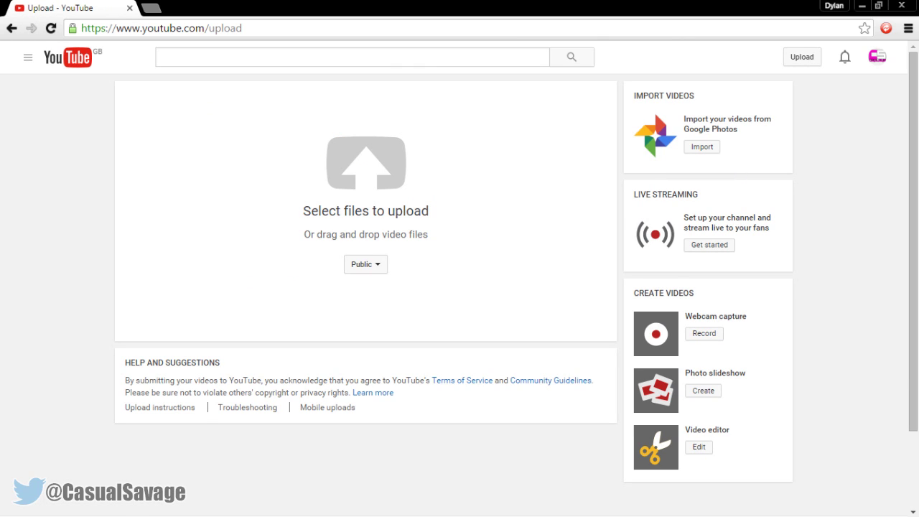
left_click_drag(7, 187, 320, 185)
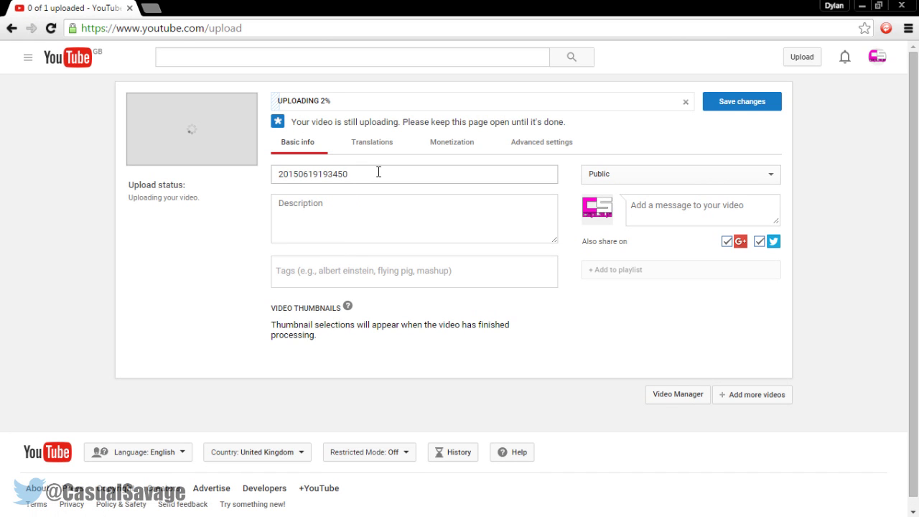
double_click(356, 173)
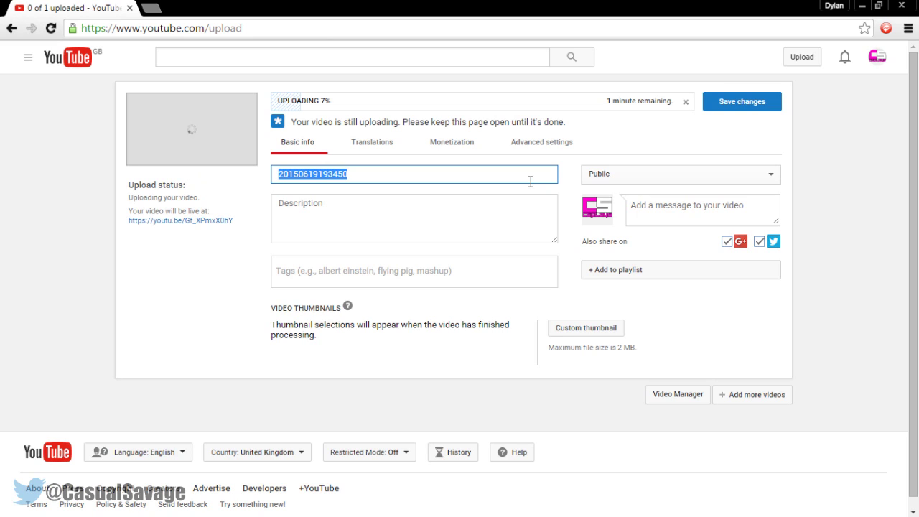
type("Turkey Vlog")
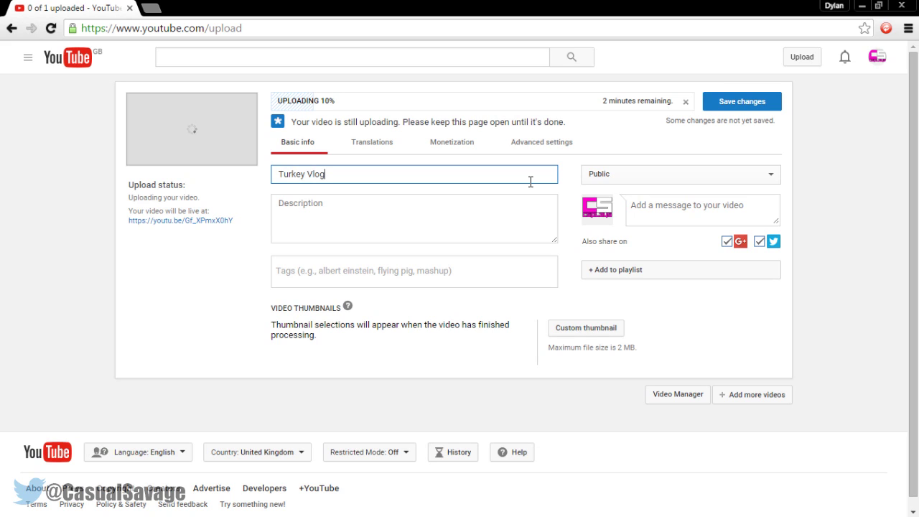
- Copy the title "Turkey Vlog" into the video's description and add it as a tag
key("ctrl+a")
key("ctrl+c")
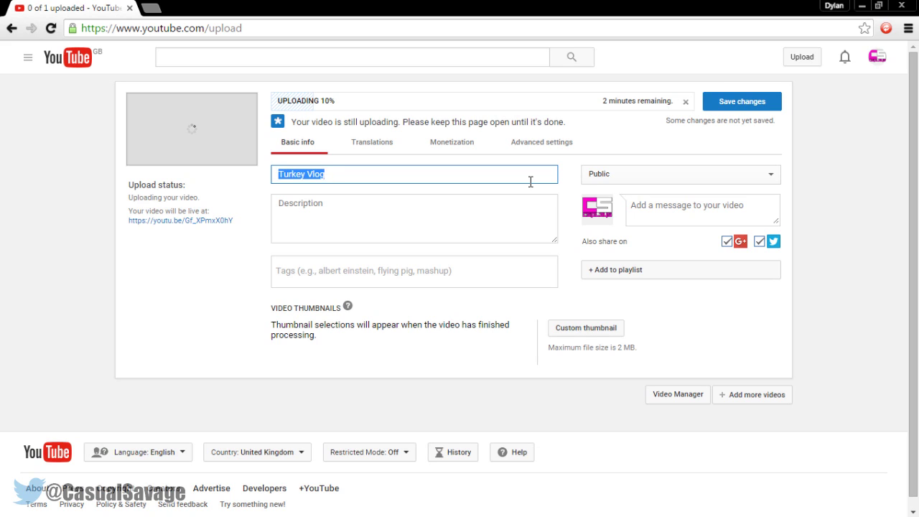
key("Tab")
key("ctrl+v")
key("Tab")
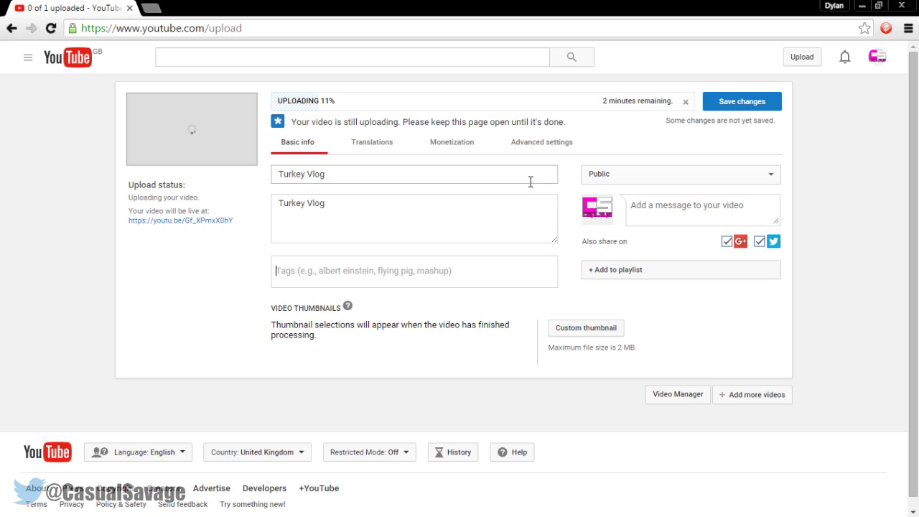
key("ctrl+v")
key("Return")
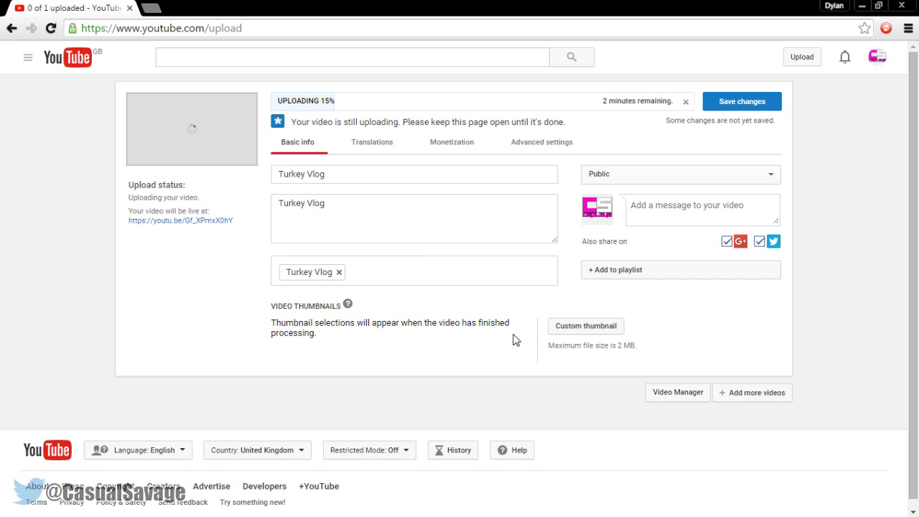
- Open the channel's status and features page in Creator Studio and examine the account verification, network and feature statuses
left_click(738, 174)
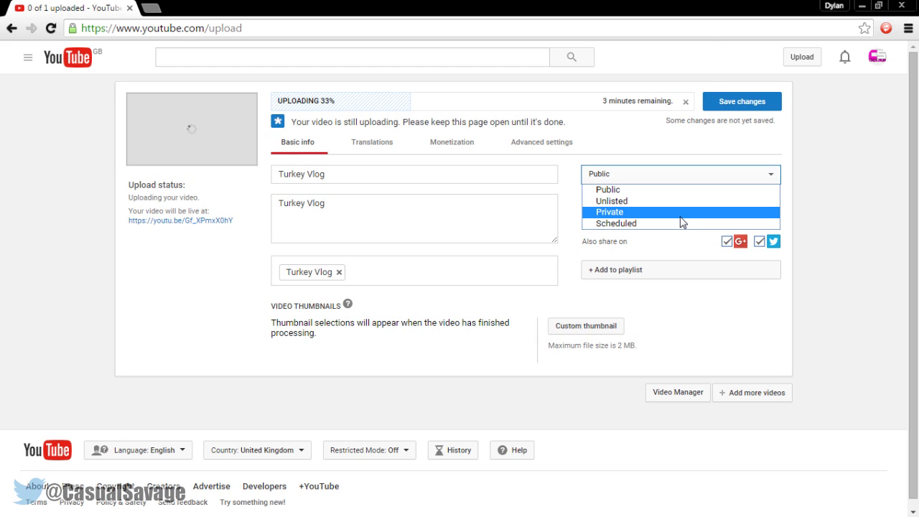
left_click(678, 392)
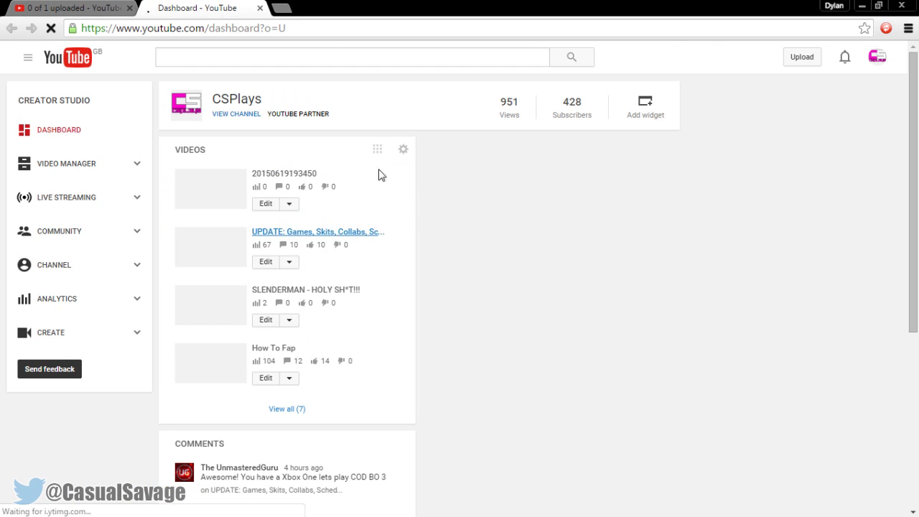
left_click(55, 267)
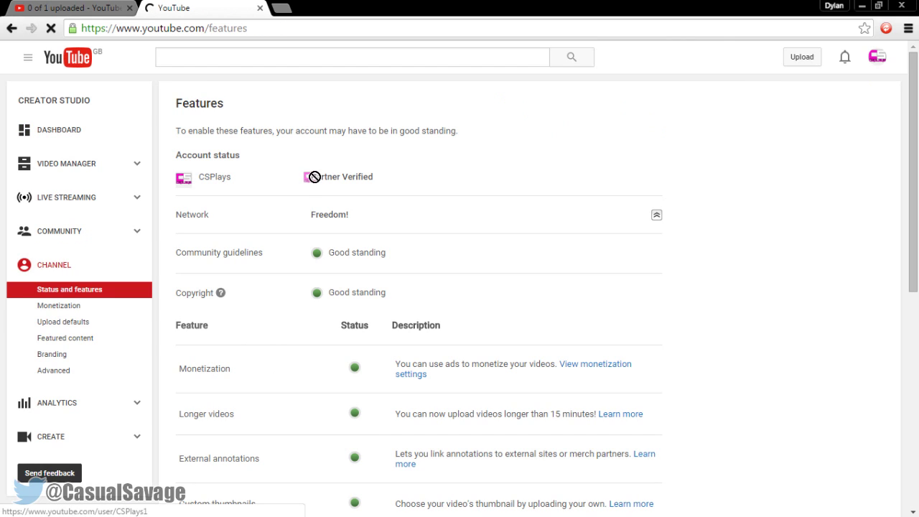
left_click_drag(308, 178, 331, 178)
left_click_drag(420, 178, 421, 178)
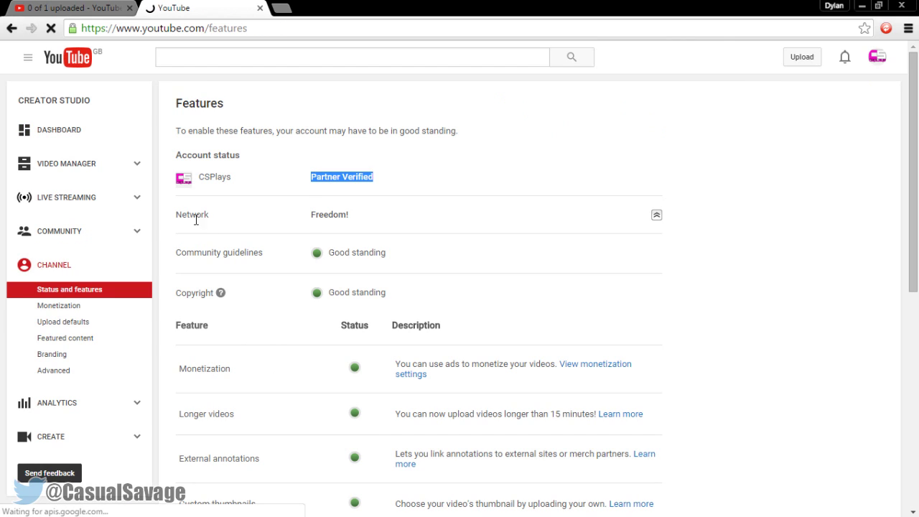
left_click(304, 220)
double_click(420, 212)
left_click(420, 212)
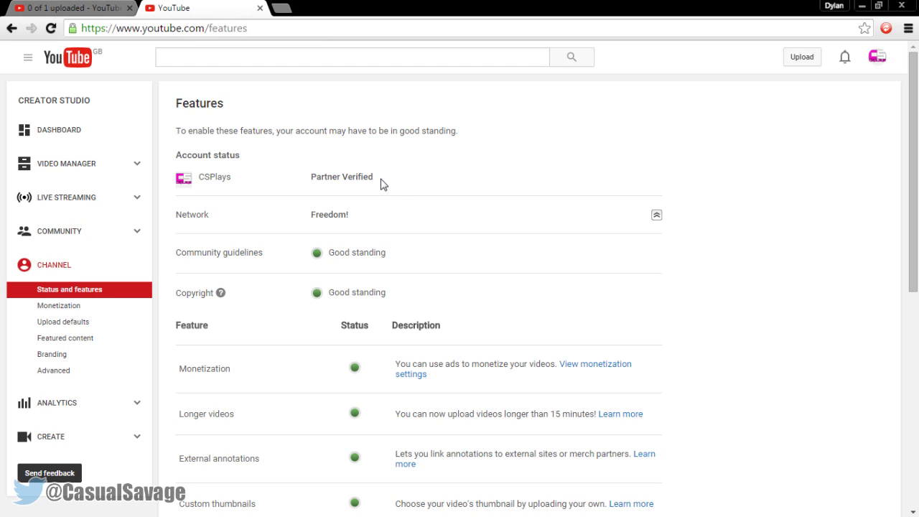
scroll(304, 242, "down", 6)
scroll(277, 318, "up", 5)
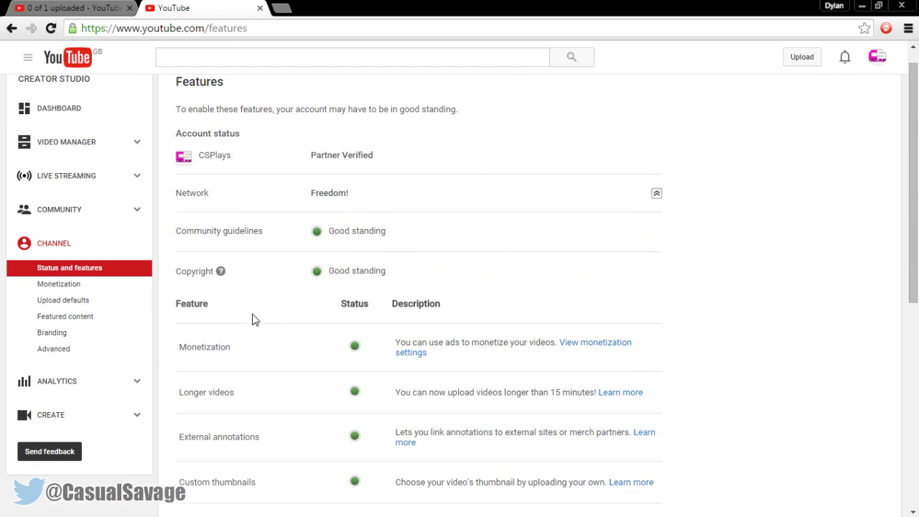
scroll(282, 327, "up", 1)
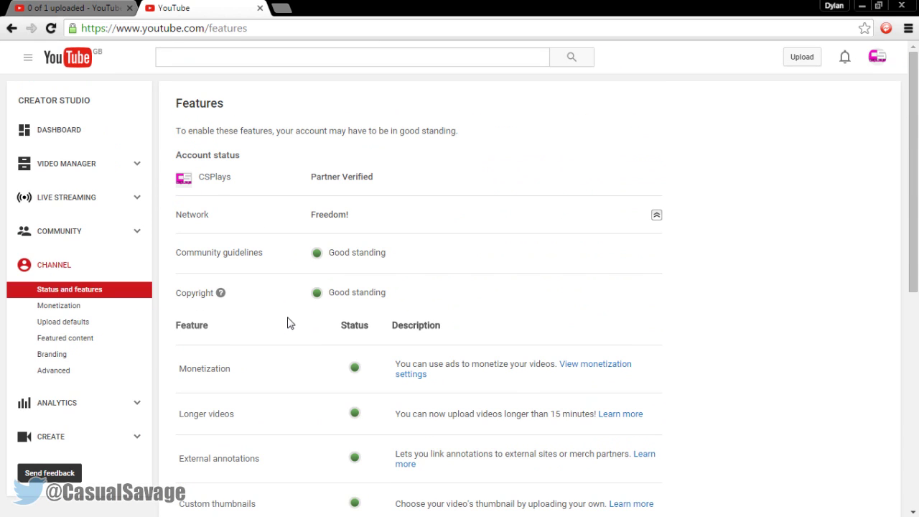
- Return to the video being uploaded and set its privacy to Scheduled
key("ctrl+Tab")
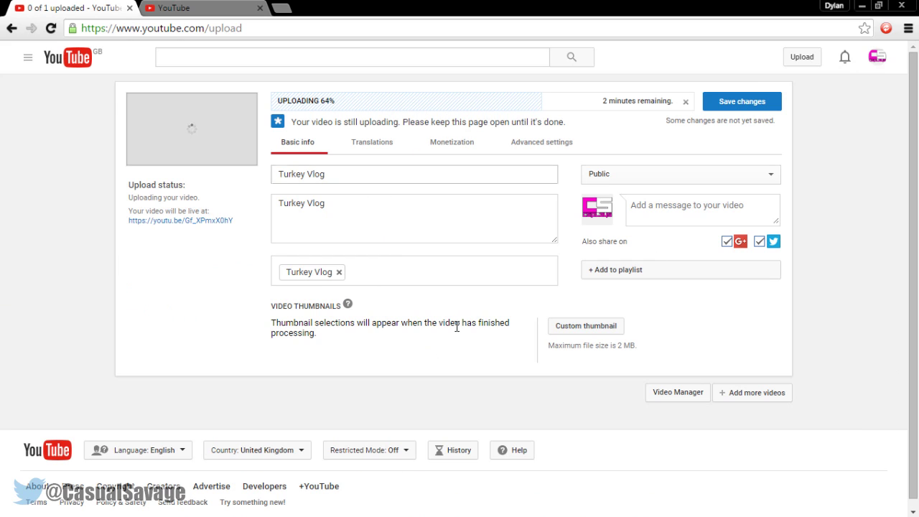
left_click(623, 180)
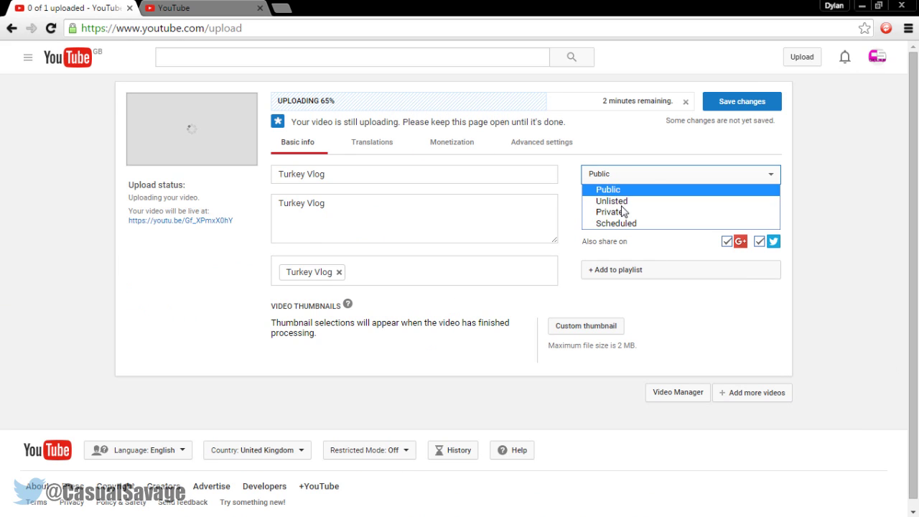
left_click(619, 225)
- Set the scheduled publish date to Feb 3, 2016, and change it to Nov 17, 2016
left_click(633, 204)
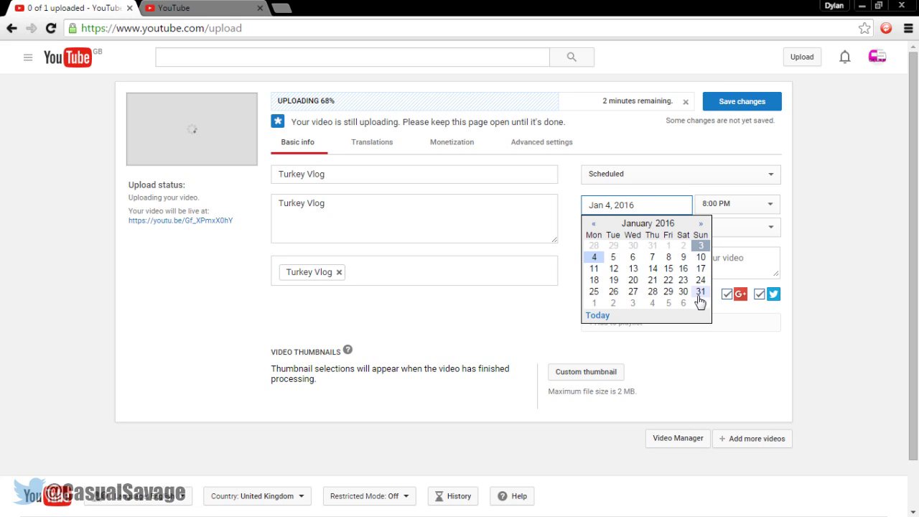
left_click(633, 305)
left_click(680, 212)
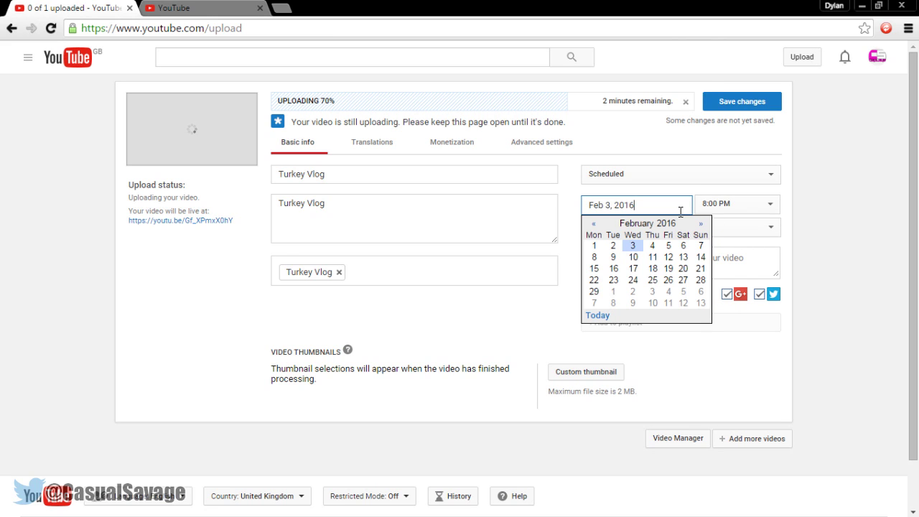
left_click(700, 224)
left_click(701, 223)
left_click(701, 224)
left_click(700, 224)
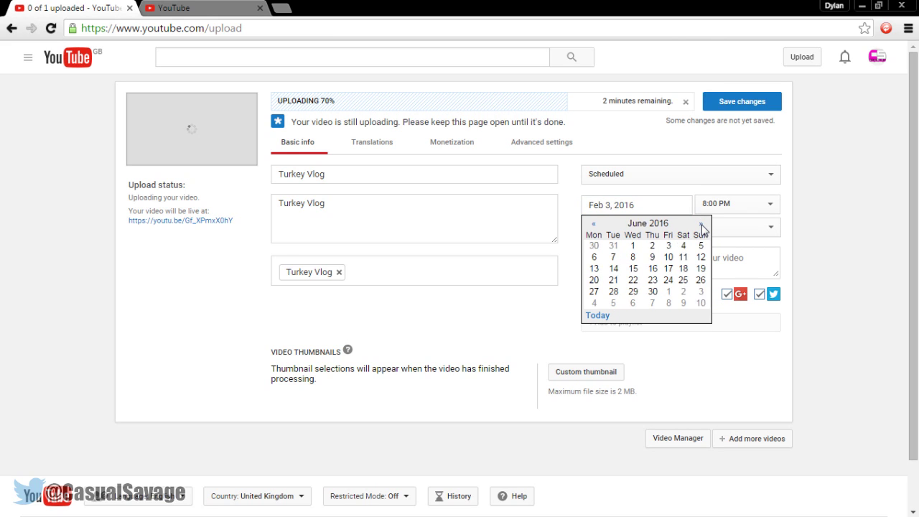
left_click(701, 224)
left_click(700, 224)
left_click(700, 224)
left_click(701, 224)
left_click(700, 224)
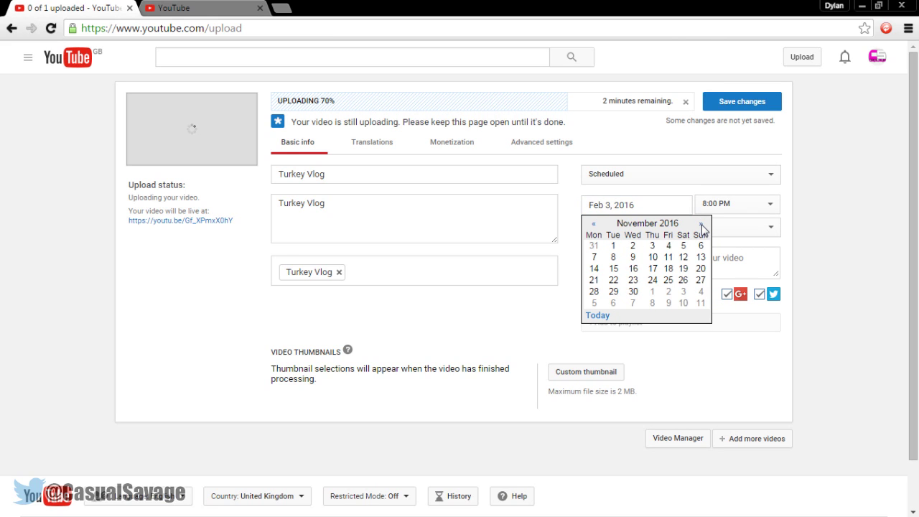
left_click(653, 268)
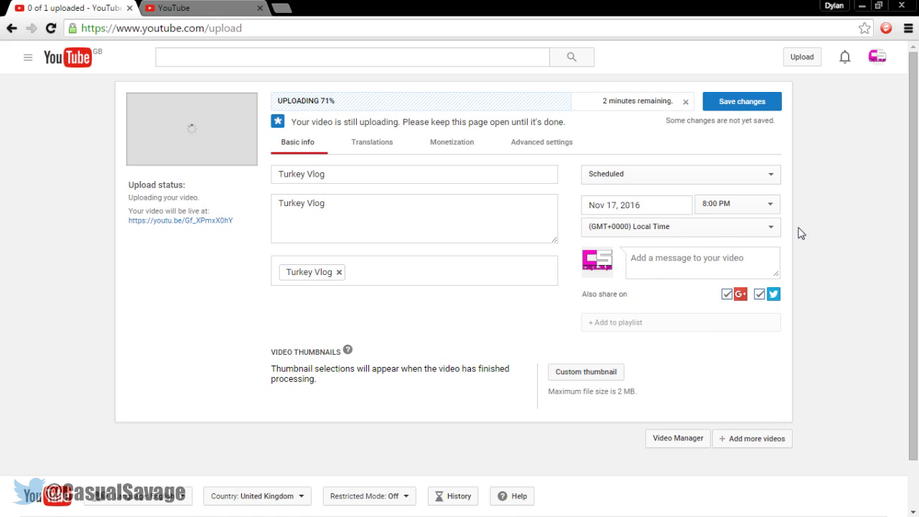
- Set the scheduled publish date to Jan 4, 2016
left_click(649, 208)
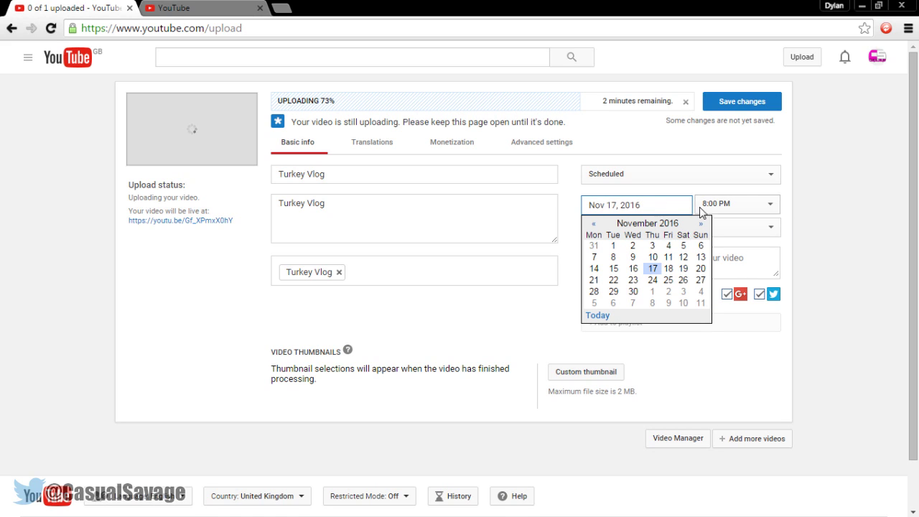
left_click(593, 225)
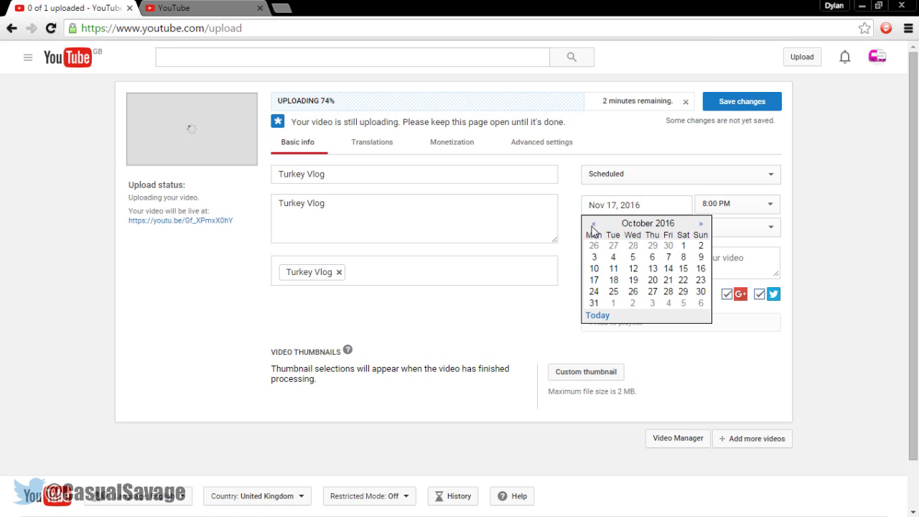
left_click(593, 226)
left_click(593, 227)
left_click(594, 227)
left_click(594, 226)
left_click(594, 227)
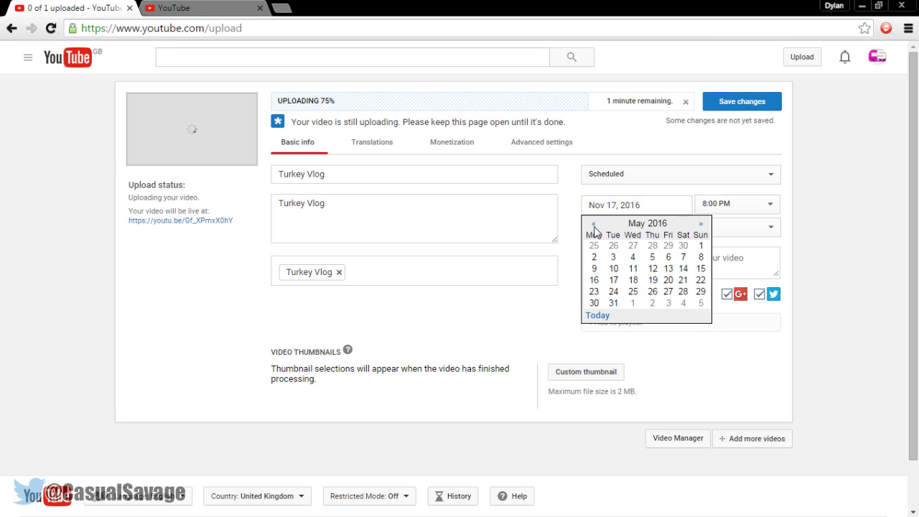
left_click(594, 226)
left_click(594, 227)
left_click(594, 225)
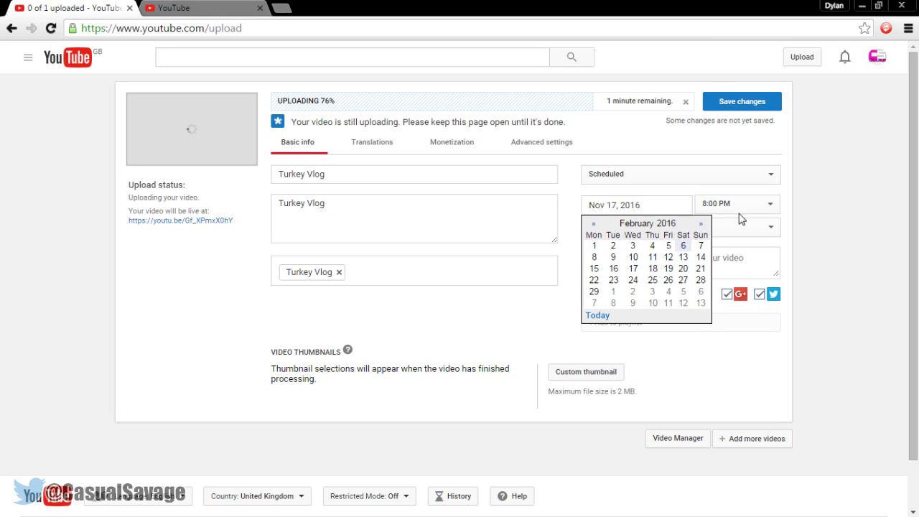
left_click(594, 224)
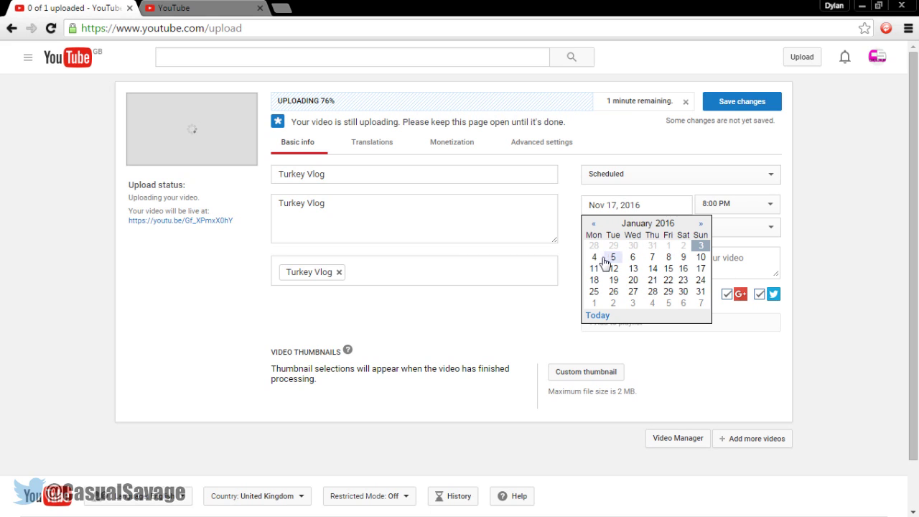
left_click(595, 258)
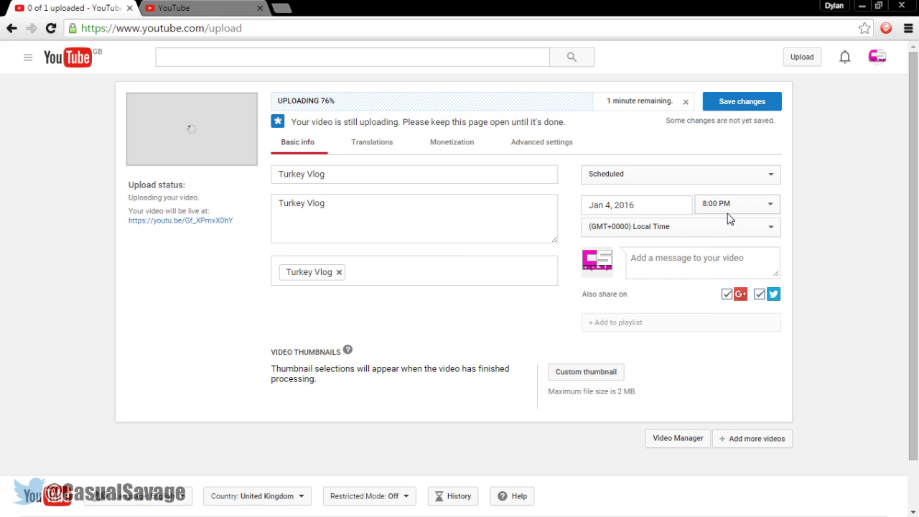
- Set the scheduled publish time to 10:00 PM
left_click(730, 207)
scroll(731, 296, "up", 4)
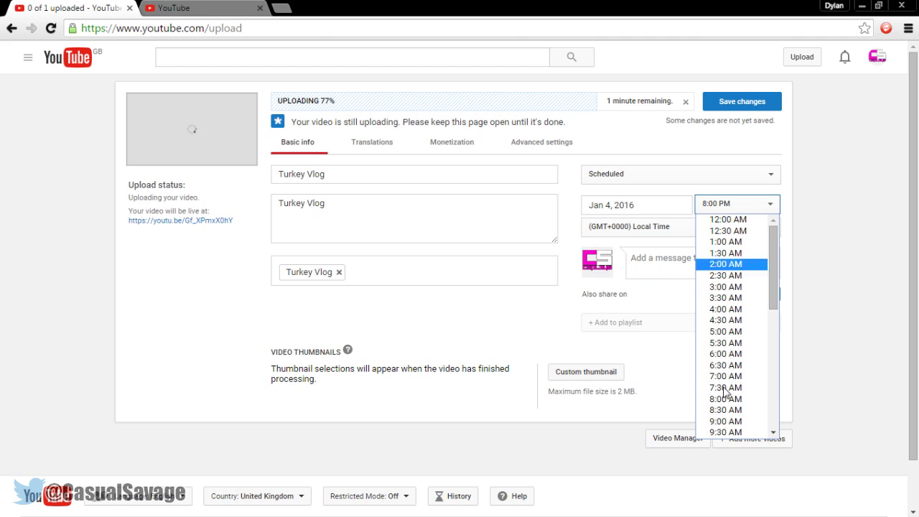
scroll(735, 300, "down", 5)
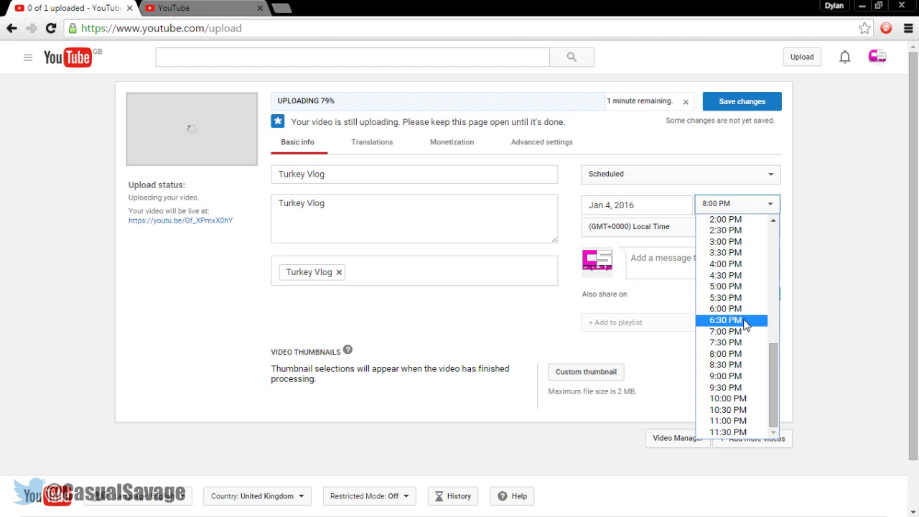
left_click(809, 325)
key("Down")
key("Down")
key("Down")
key("Down")
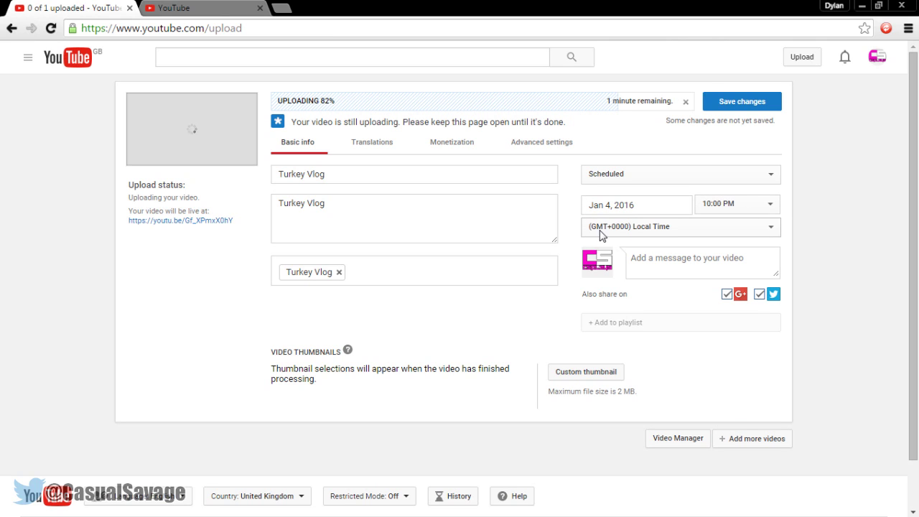
- Keep (GMT+0000) Local Time as the schedule's time zone and save the video's changes
left_click(646, 230)
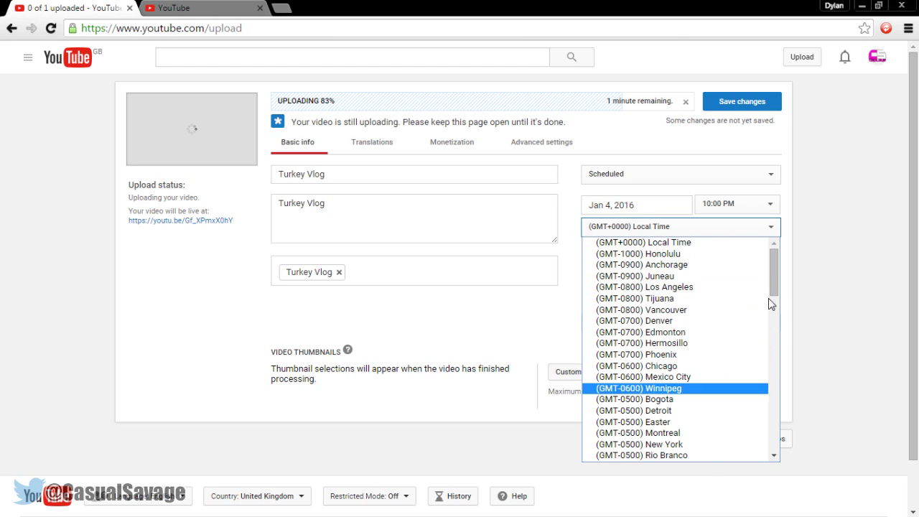
left_click(775, 161)
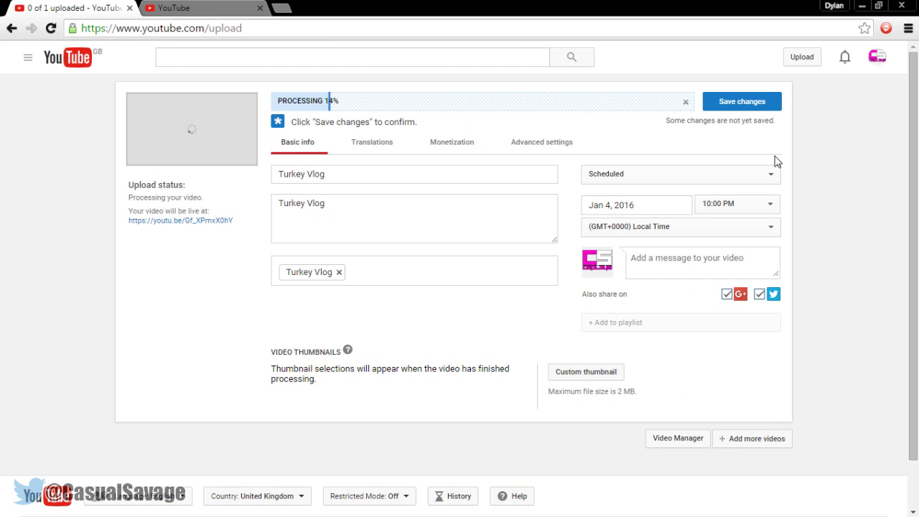
left_click(728, 106)
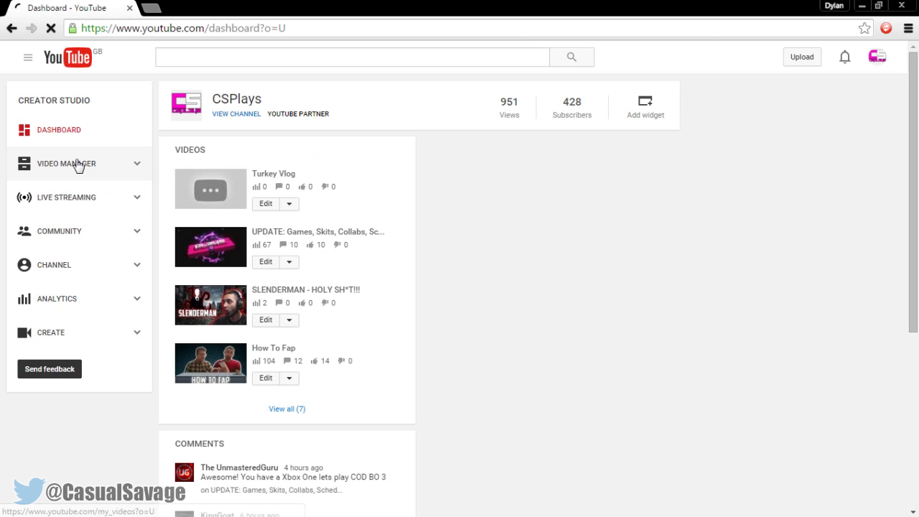
- Open the Video Manager's video list and check the scheduled publish date and time of Turkey Vlog
left_click(76, 164)
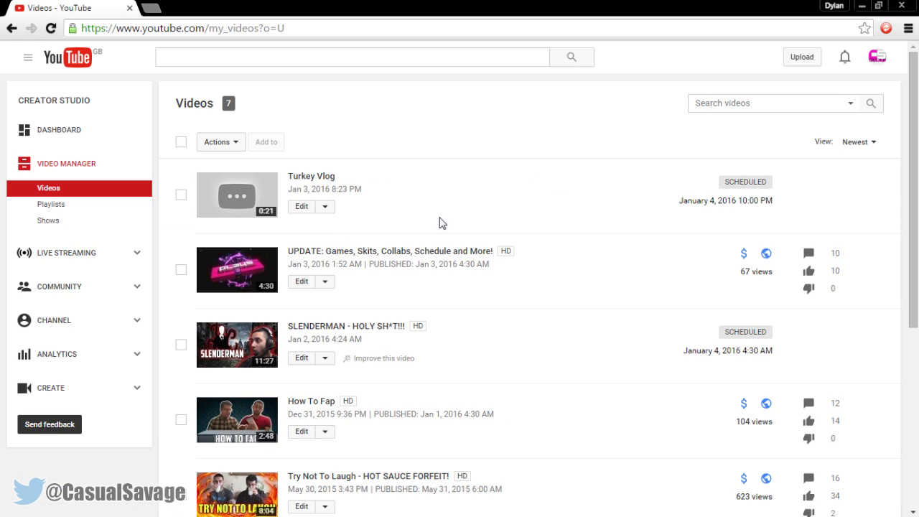
left_click(330, 205)
triple_click(772, 199)
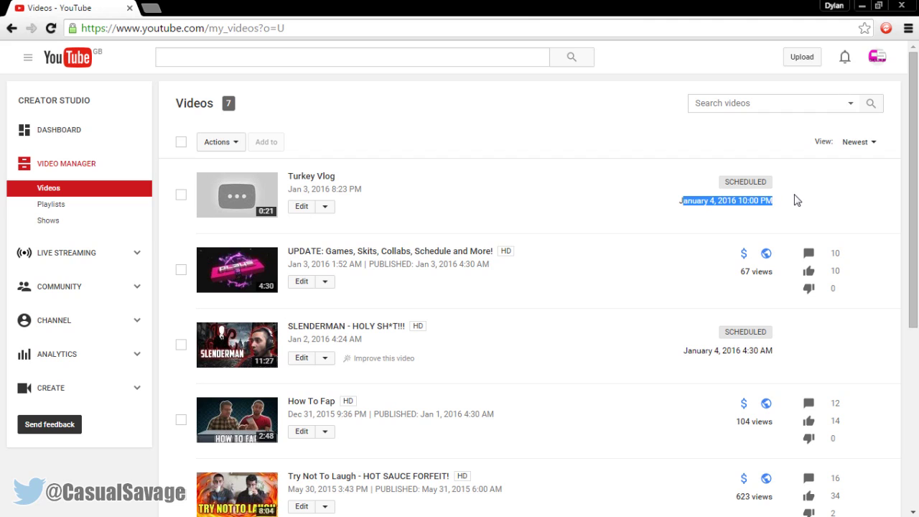
left_click(758, 193)
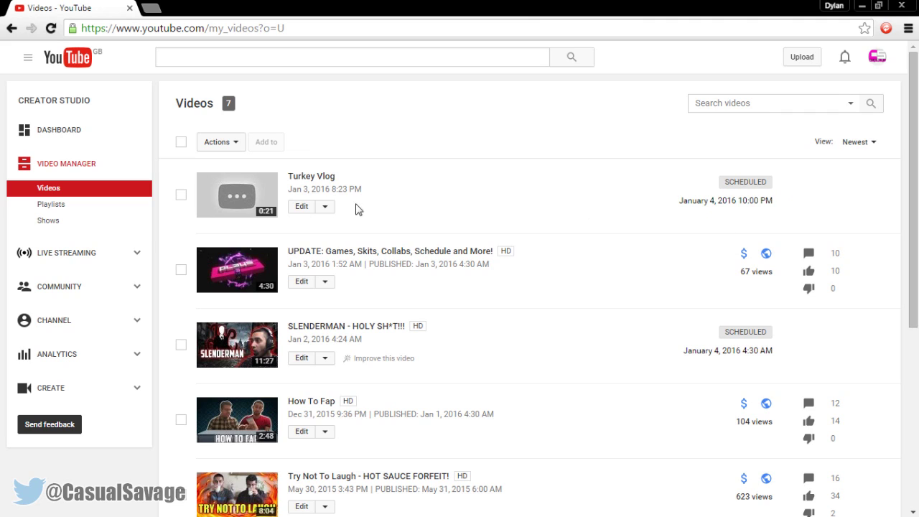
- Open Turkey Vlog for editing and review its scheduled date, time and privacy options without changing them
left_click(300, 208)
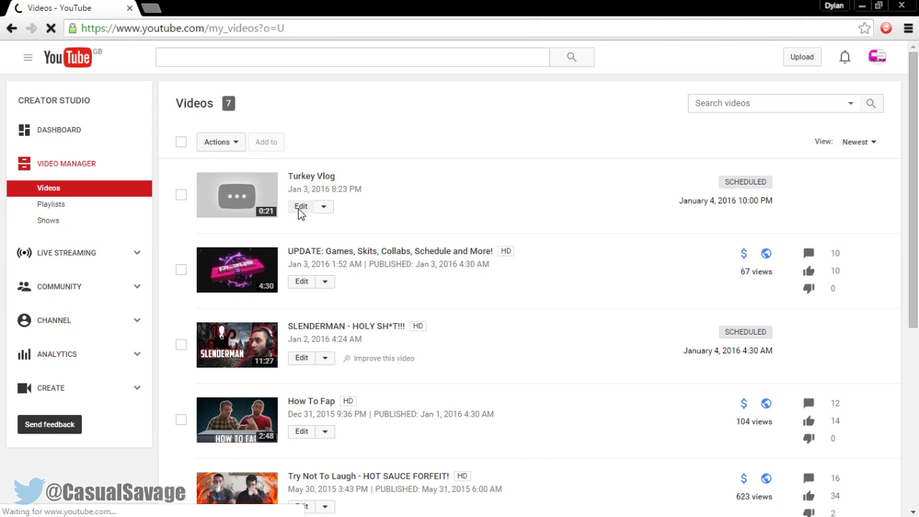
scroll(689, 266, "down", 1)
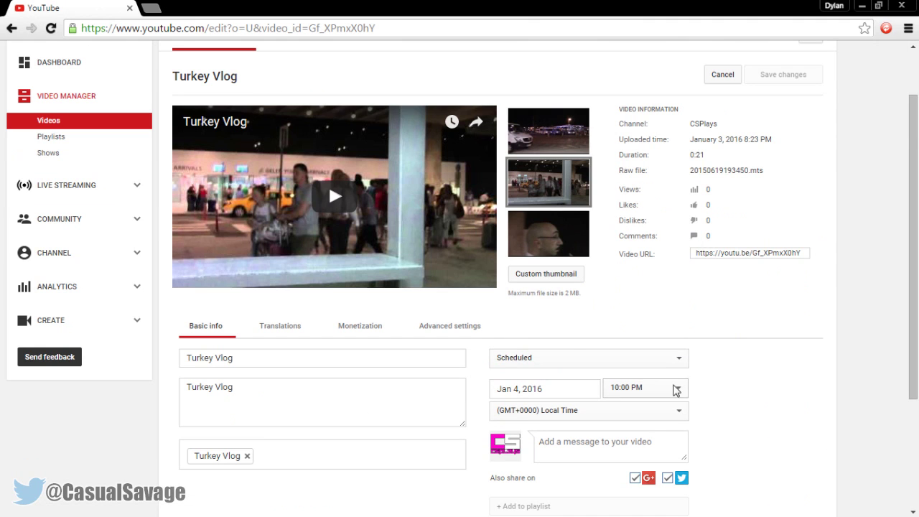
scroll(677, 385, "down", 1)
left_click(576, 321)
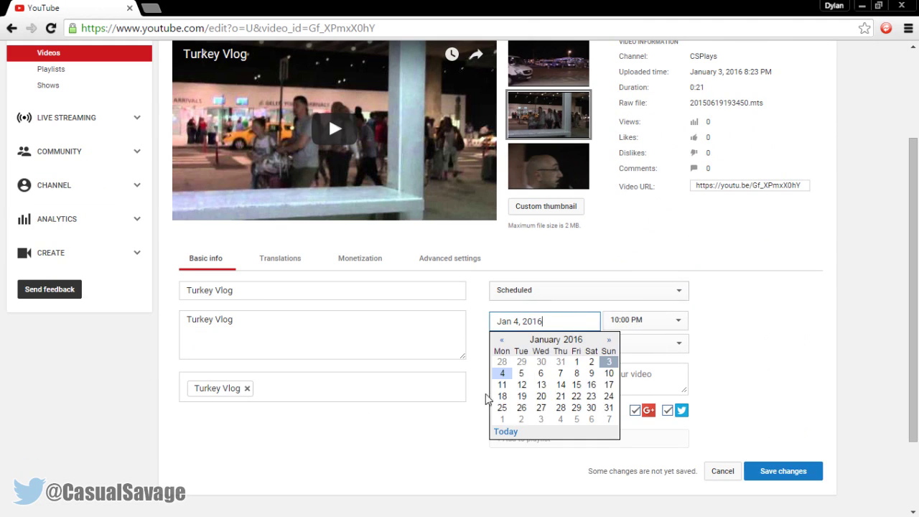
left_click(641, 321)
left_click(567, 292)
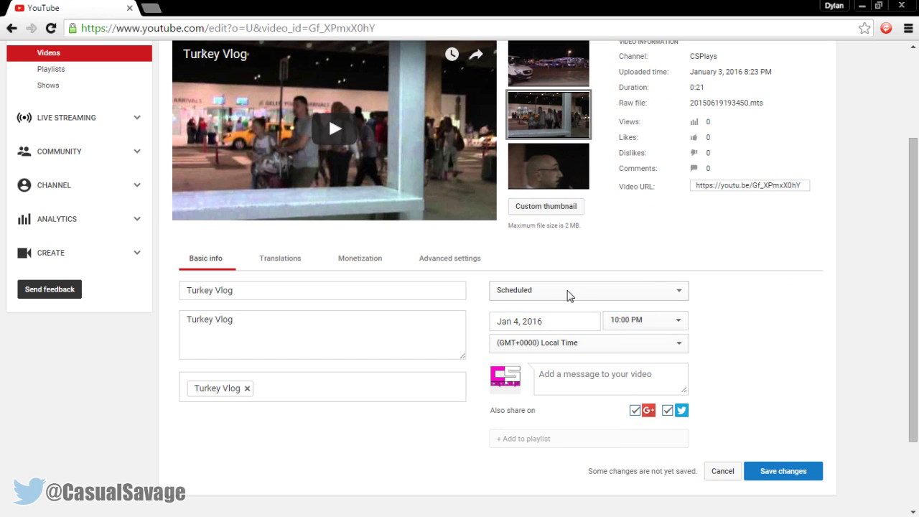
left_click(571, 290)
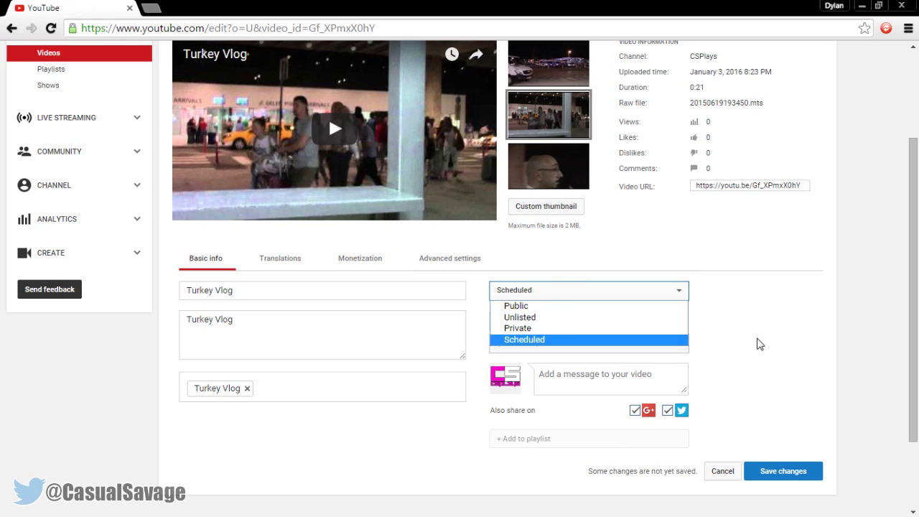
left_click(754, 341)
- Preview Turkey Vlog on its watch page, check the privacy status beside its title, and close the page
scroll(743, 340, "up", 2)
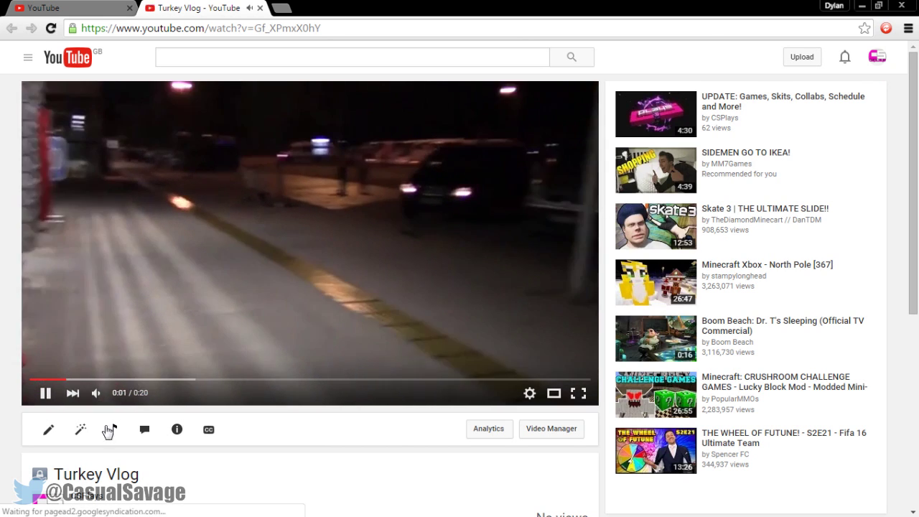
scroll(59, 465, "down", 1)
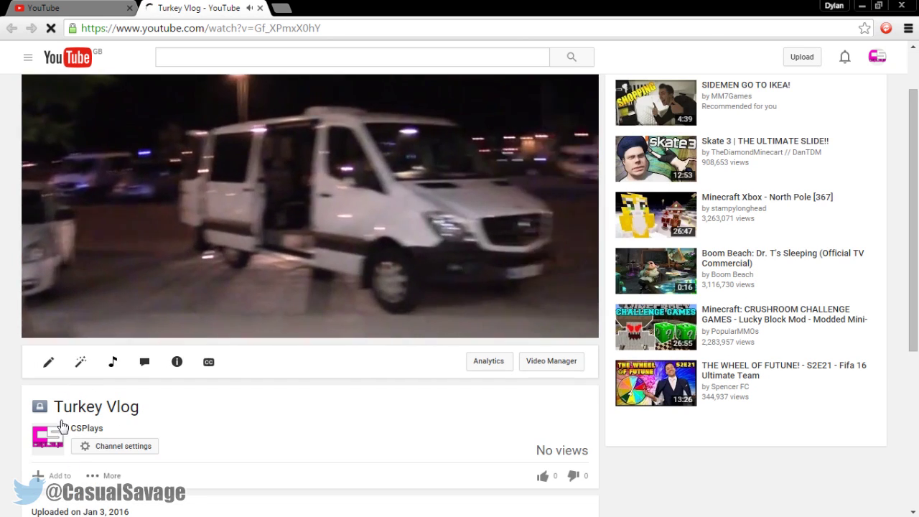
scroll(40, 409, "up", 1)
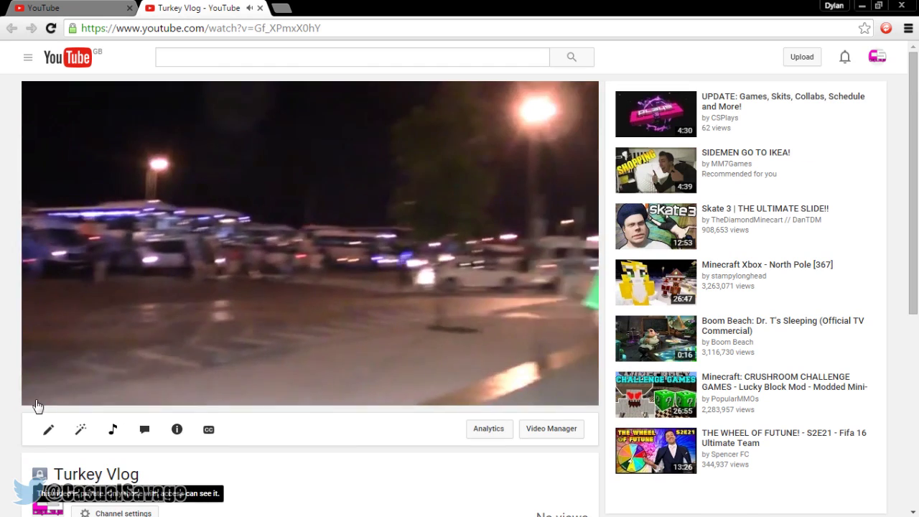
left_click_drag(260, 379, 399, 380)
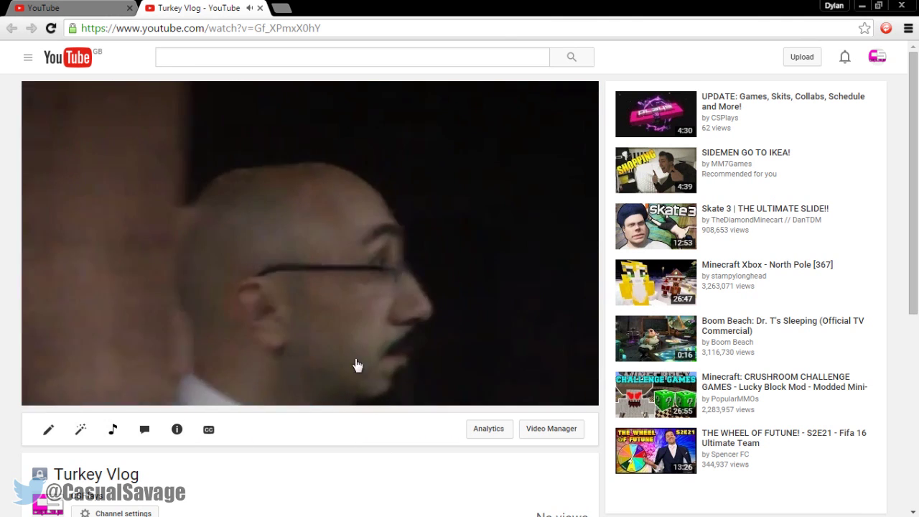
left_click(349, 289)
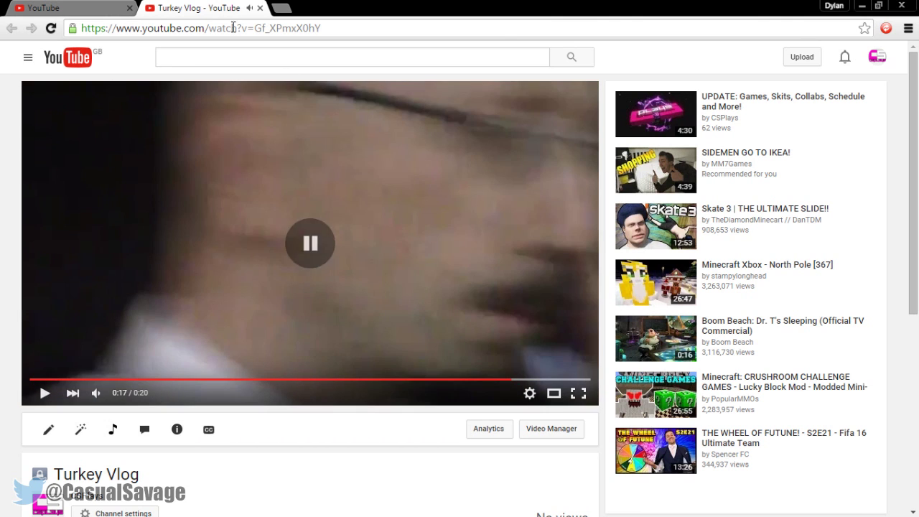
left_click(259, 8)
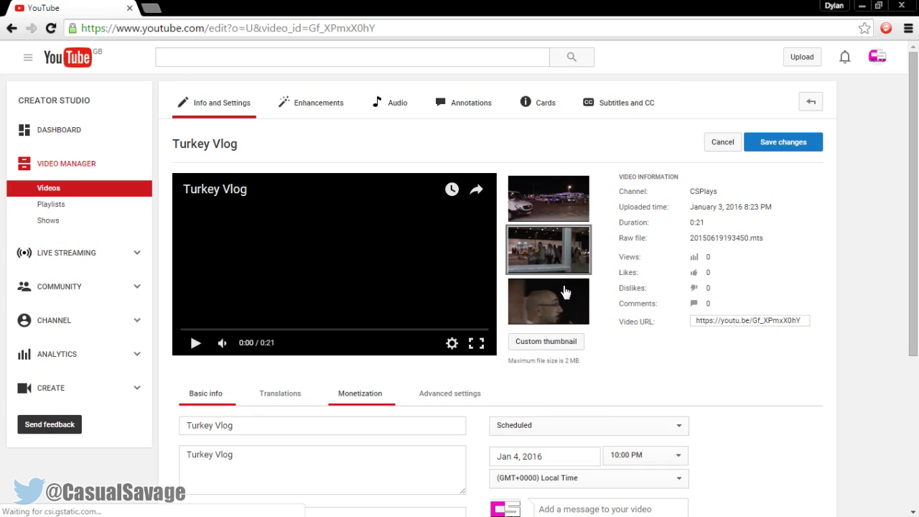
- Return to the Video Manager's video list and delete the Turkey Vlog video
key("alt+Left")
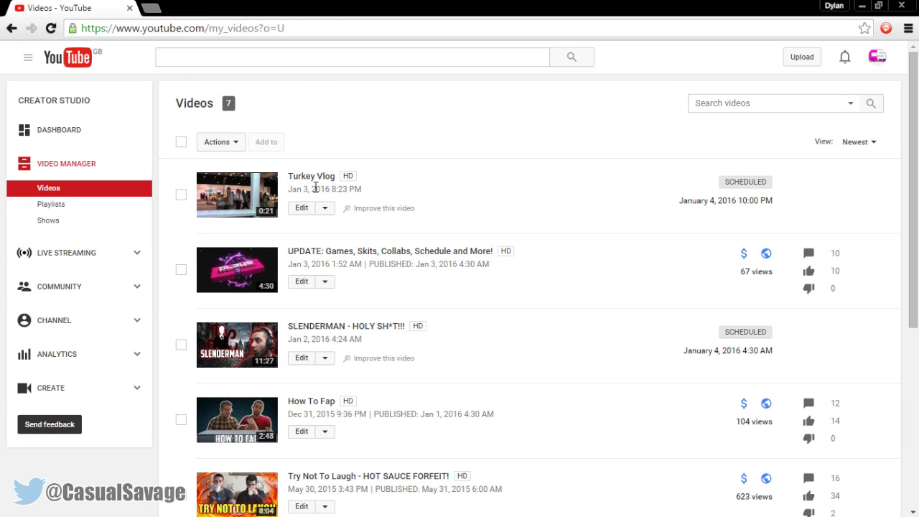
key("F5")
left_click(180, 195)
left_click(219, 141)
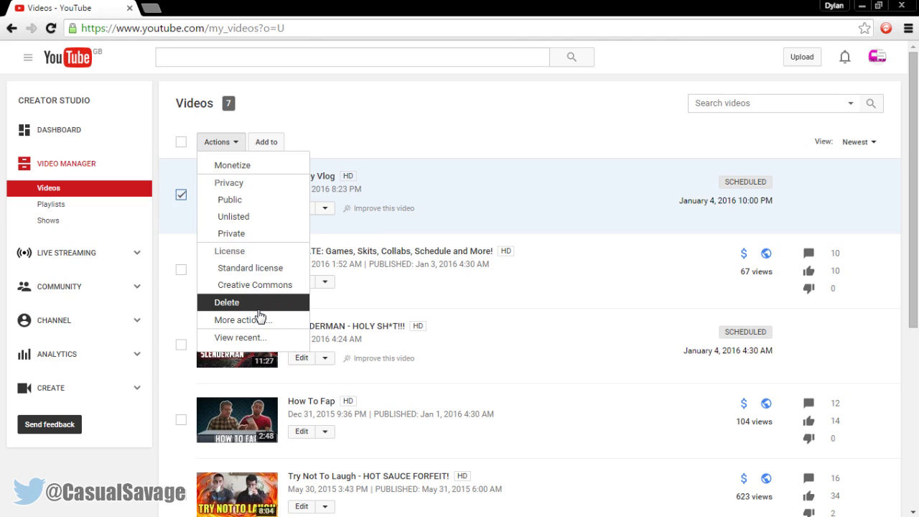
left_click(257, 308)
left_click(652, 314)
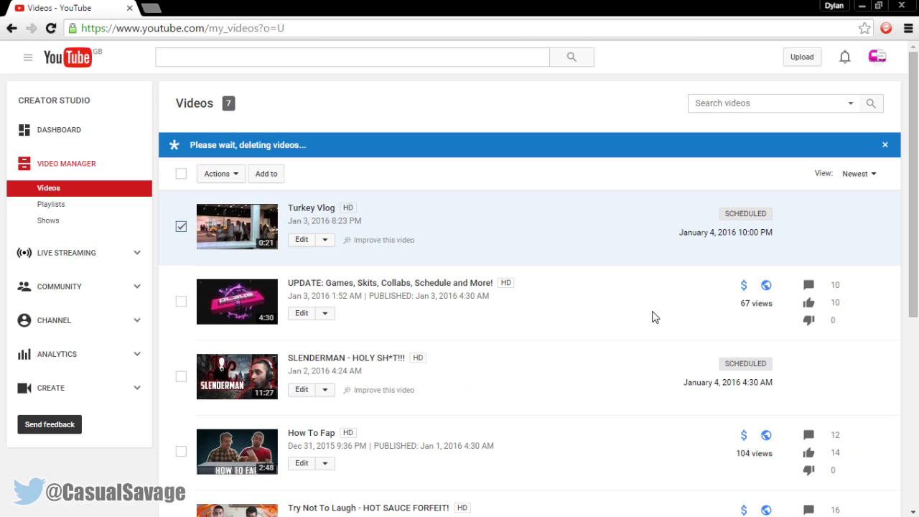